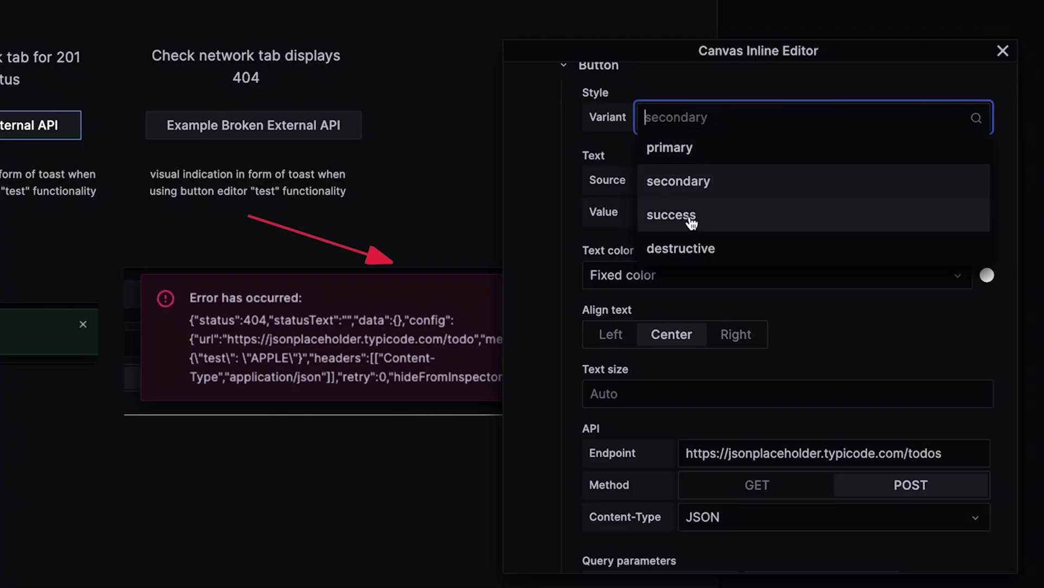
Step: Try the success and destructive variants on the Example External API button, then settle on primary (blue)
{"action": "left_click", "coordinate": [691, 217]}
{"action": "left_click", "coordinate": [699, 119]}
{"action": "left_click", "coordinate": [681, 248]}
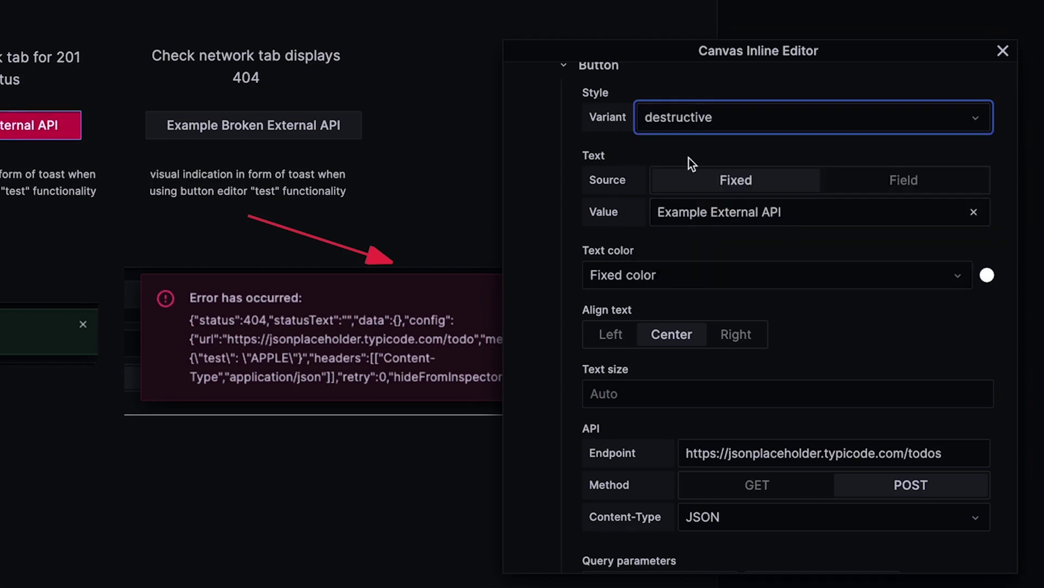
{"action": "left_click", "coordinate": [687, 119]}
{"action": "left_click", "coordinate": [685, 147]}
{"action": "scroll", "coordinate": [733, 210], "scroll_direction": "down", "scroll_amount": 5}
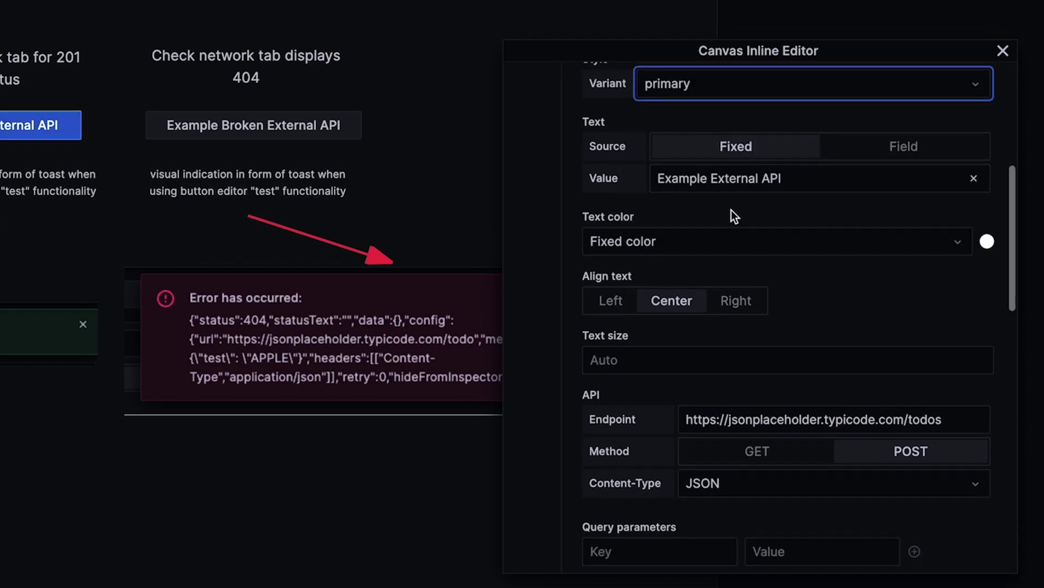
{"action": "scroll", "coordinate": [730, 211], "scroll_direction": "down", "scroll_amount": 2}
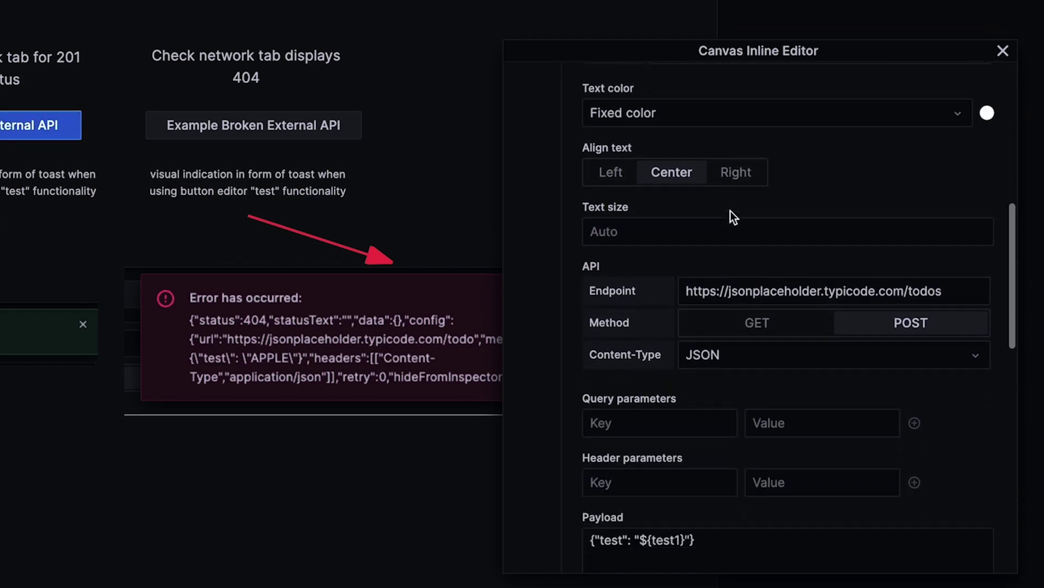
{"action": "scroll", "coordinate": [730, 211], "scroll_direction": "up", "scroll_amount": 1}
{"action": "scroll", "coordinate": [730, 211], "scroll_direction": "down", "scroll_amount": 3}
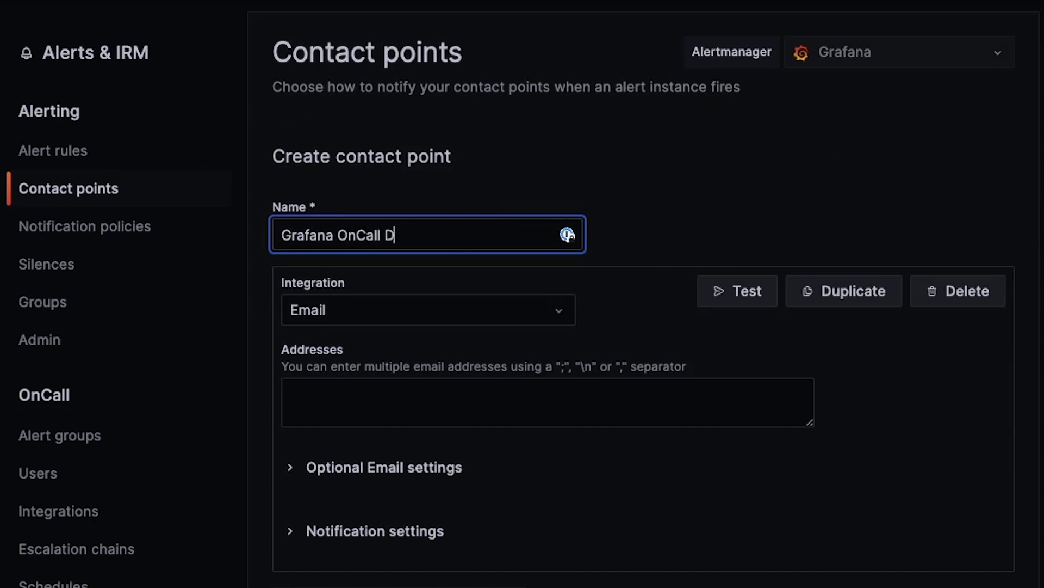
Step: Set the contact point's integration to Grafana OnCall, then request an AI-written panel description
{"action": "left_click", "coordinate": [422, 315]}
{"action": "left_click", "coordinate": [397, 345]}
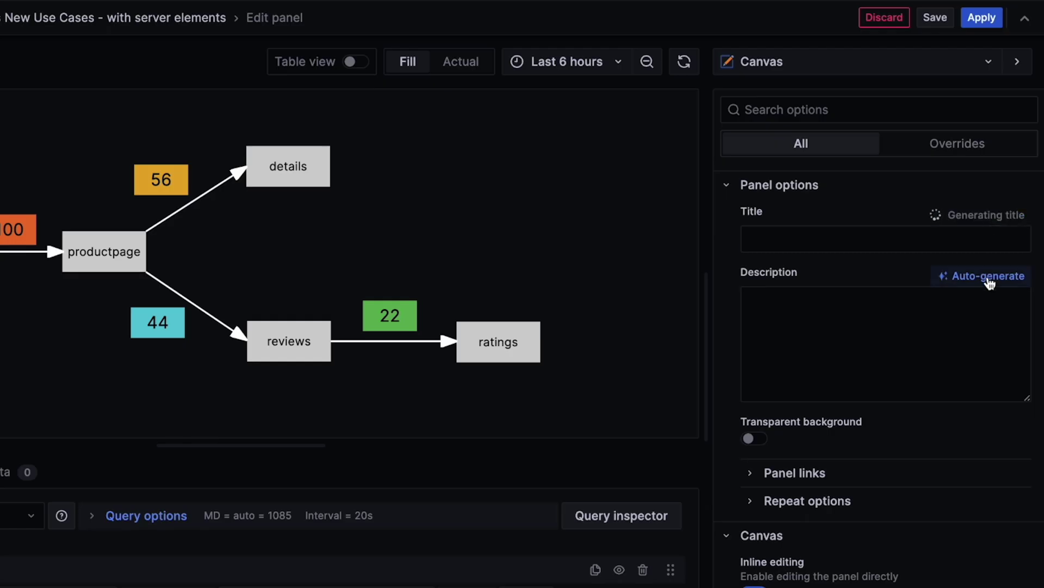
{"action": "left_click", "coordinate": [989, 278]}
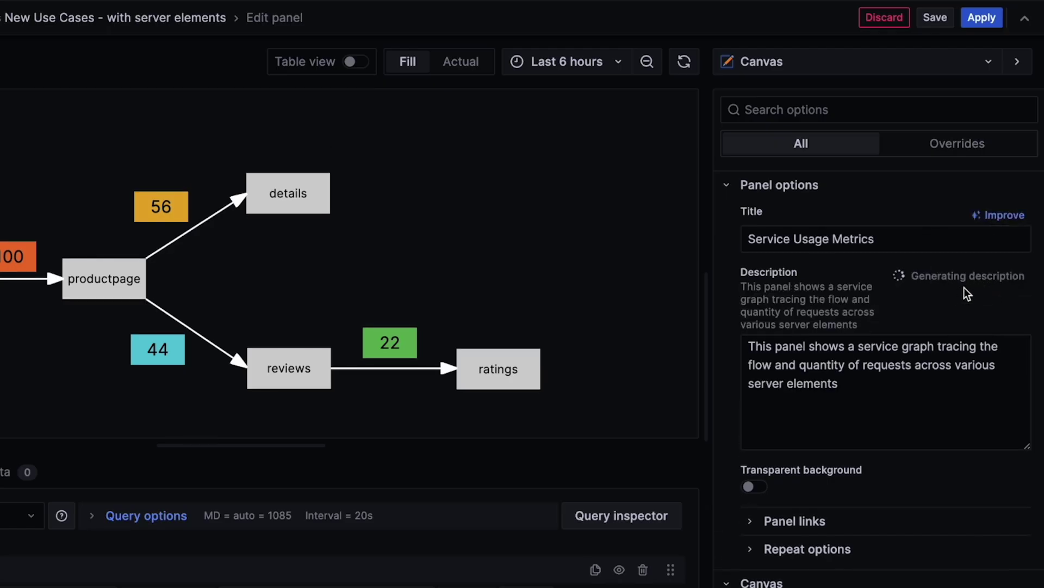
Step: Refine the Service Usage Metrics description with AI and auto-generate the save-changes summary, enlarging its note box
{"action": "left_click", "coordinate": [998, 276]}
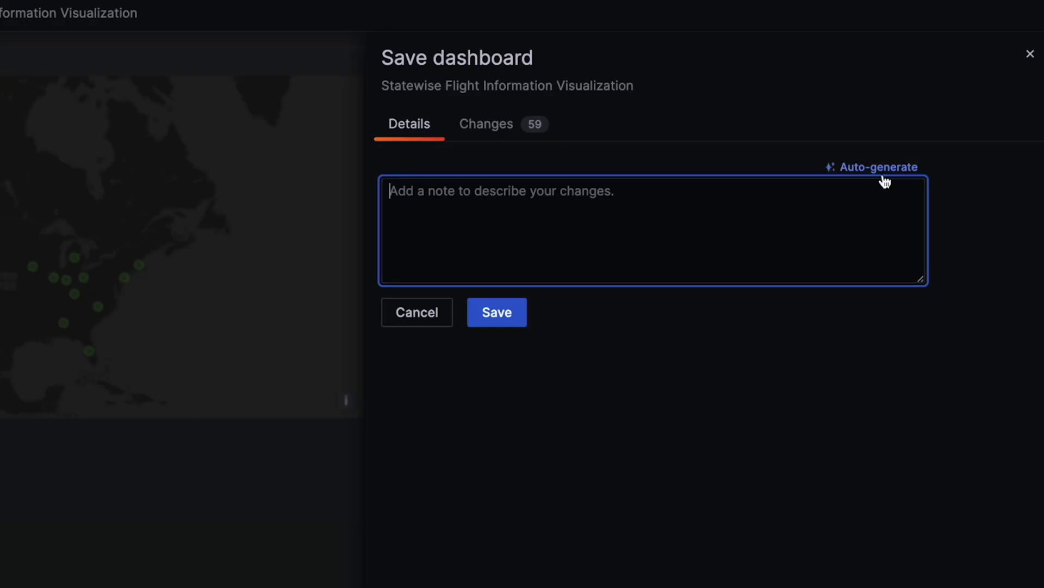
{"action": "left_click", "coordinate": [885, 173]}
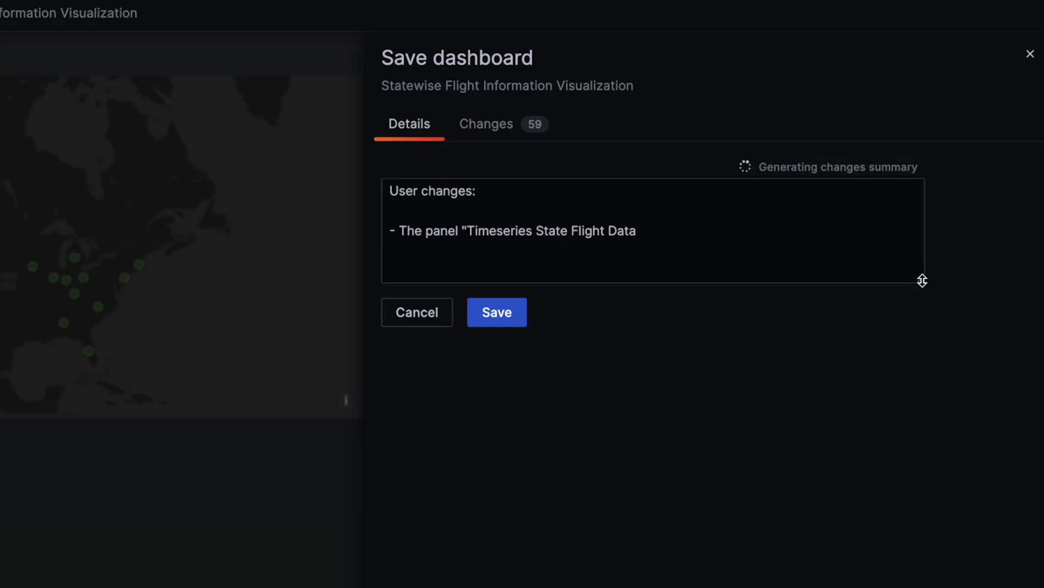
{"action": "left_click_drag", "start_coordinate": [918, 280], "coordinate": [925, 433]}
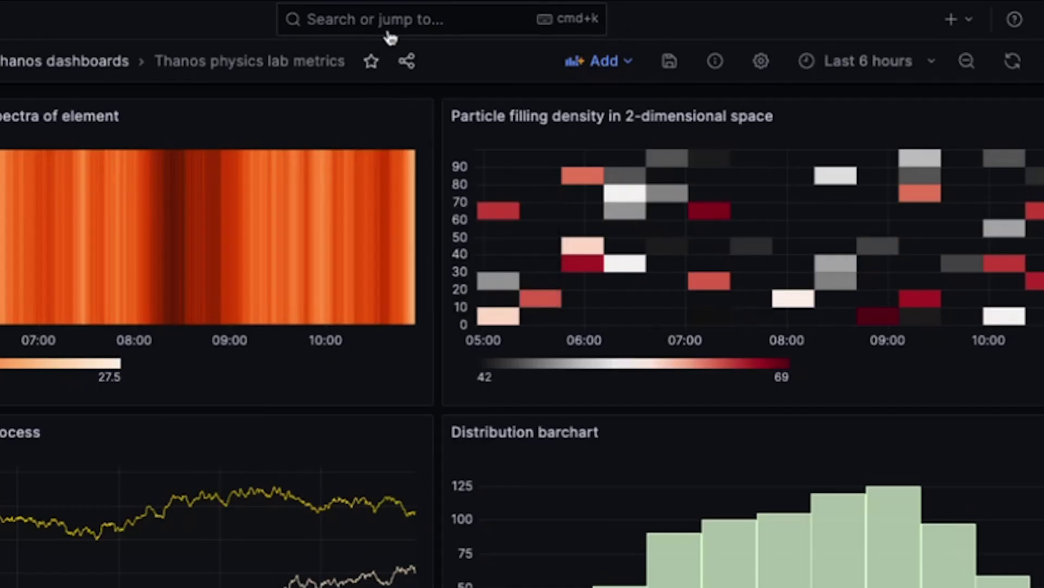
Step: Share the Thanos physics lab metrics dashboard publicly, acknowledging the cost warning, and generate its public URL
{"action": "left_click", "coordinate": [408, 60]}
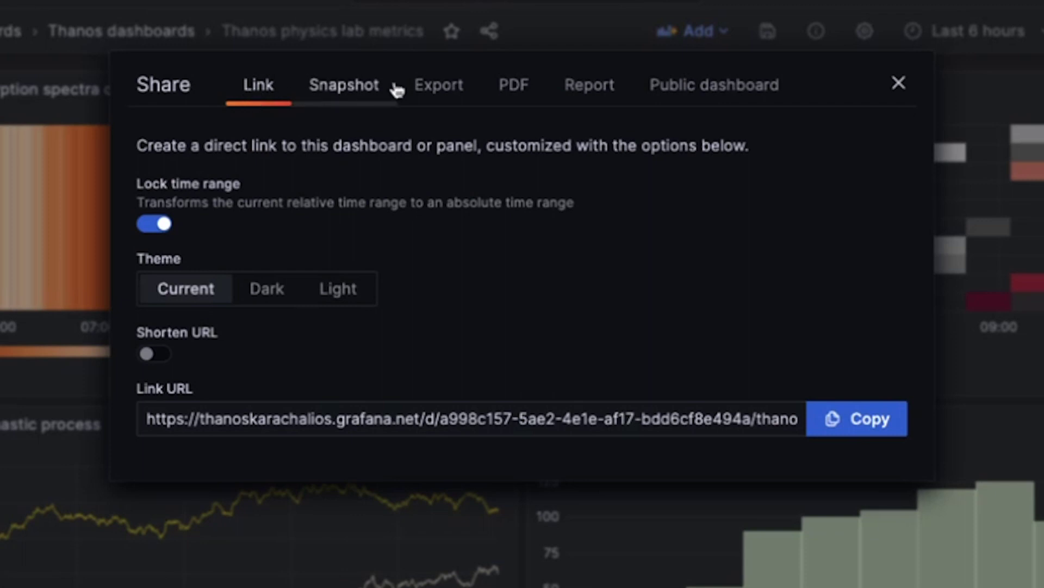
{"action": "left_click", "coordinate": [652, 86]}
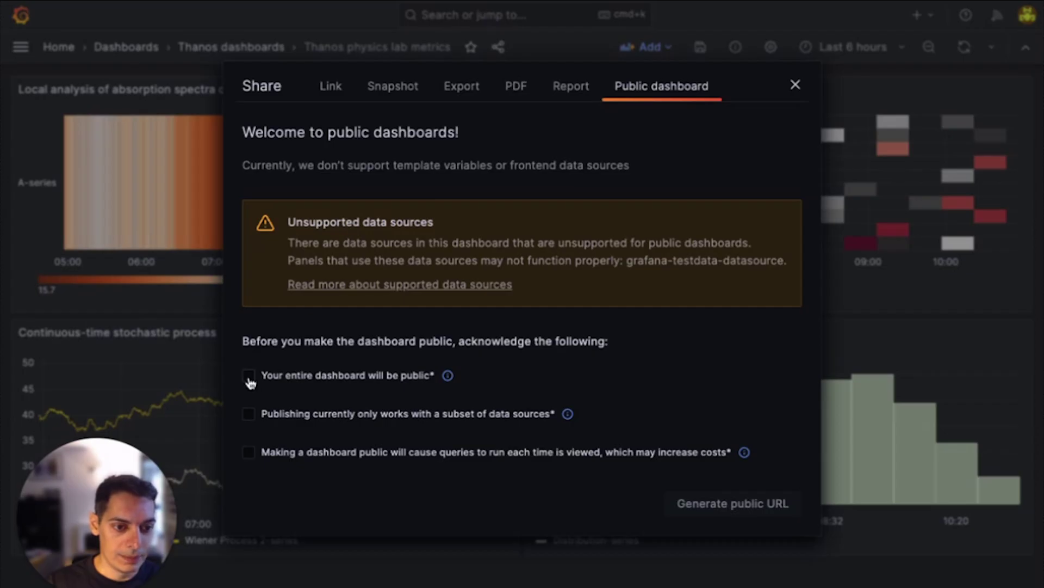
{"action": "left_click", "coordinate": [249, 453]}
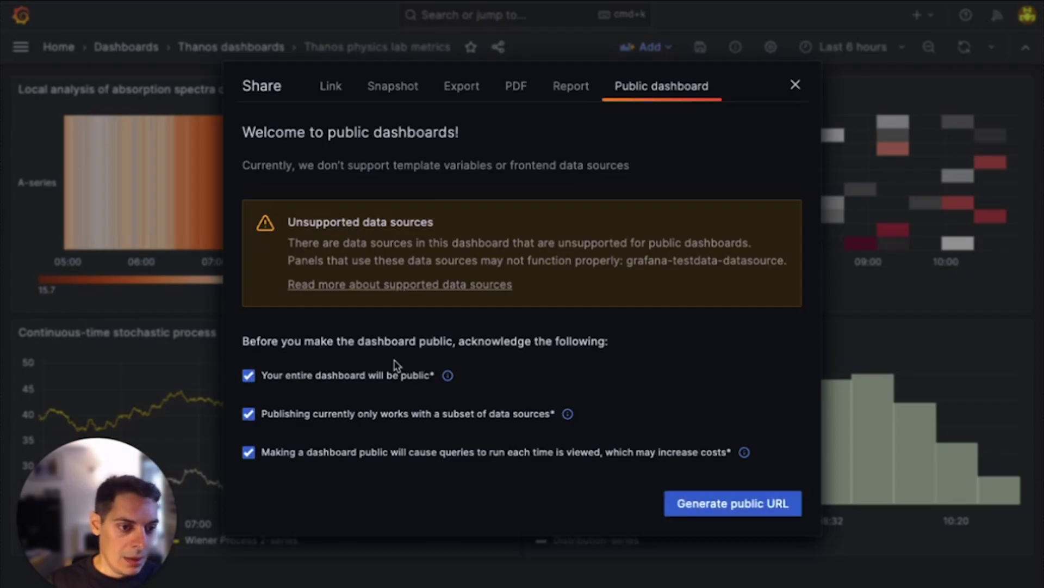
{"action": "left_click", "coordinate": [707, 506]}
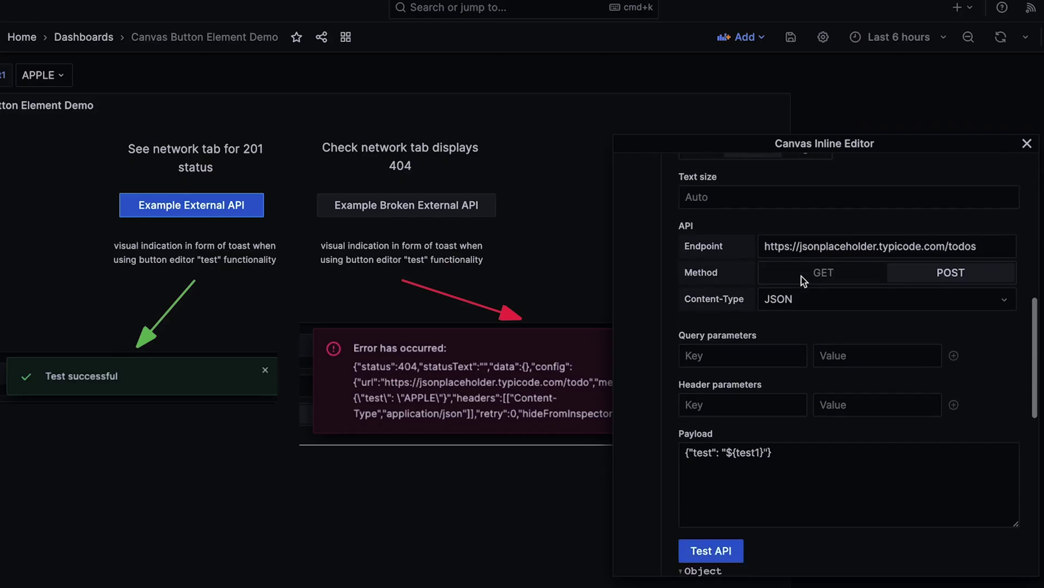
{"action": "scroll", "coordinate": [802, 276], "scroll_direction": "down", "scroll_amount": 2}
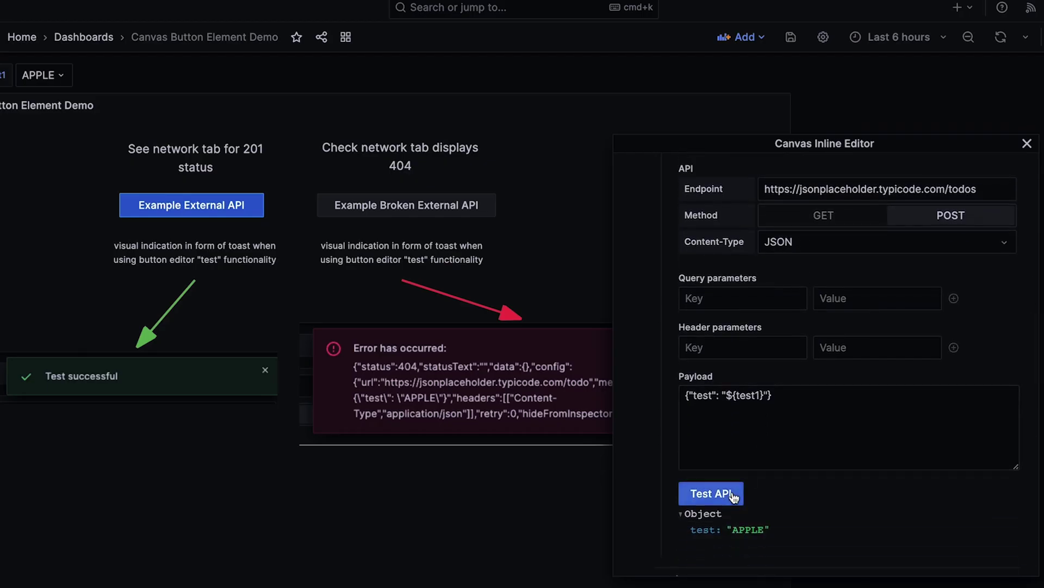
Step: Test the button's API call, keeping JSON as the content type and POST as the method
{"action": "left_click", "coordinate": [725, 497]}
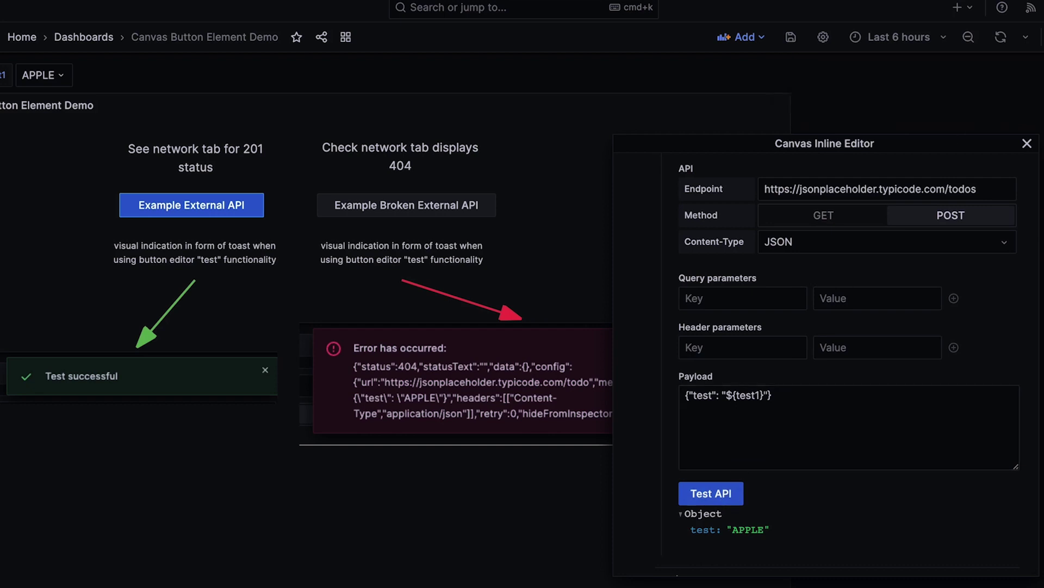
{"action": "left_click", "coordinate": [804, 247]}
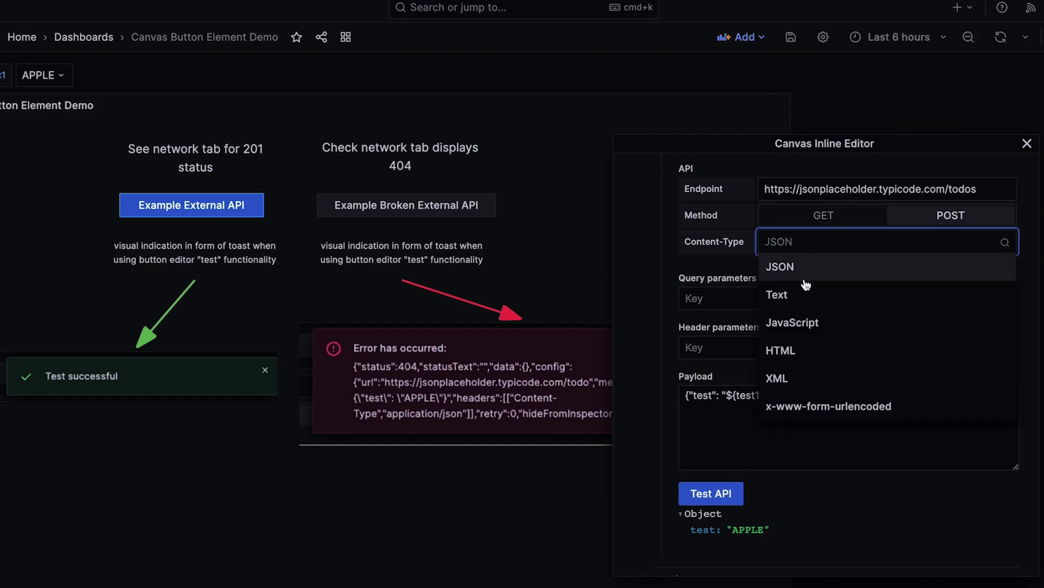
{"action": "left_click", "coordinate": [658, 243]}
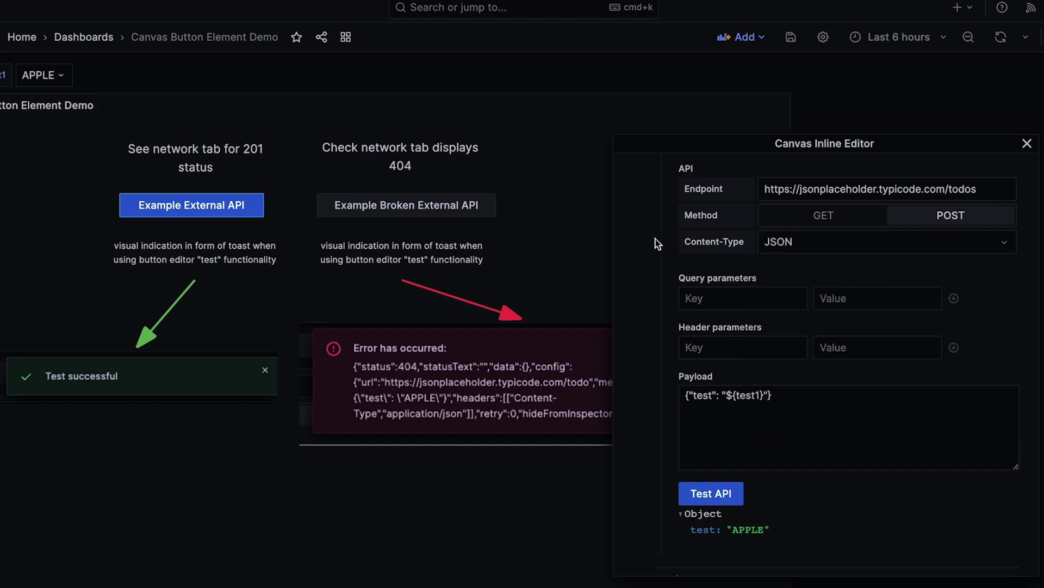
{"action": "left_click", "coordinate": [833, 189]}
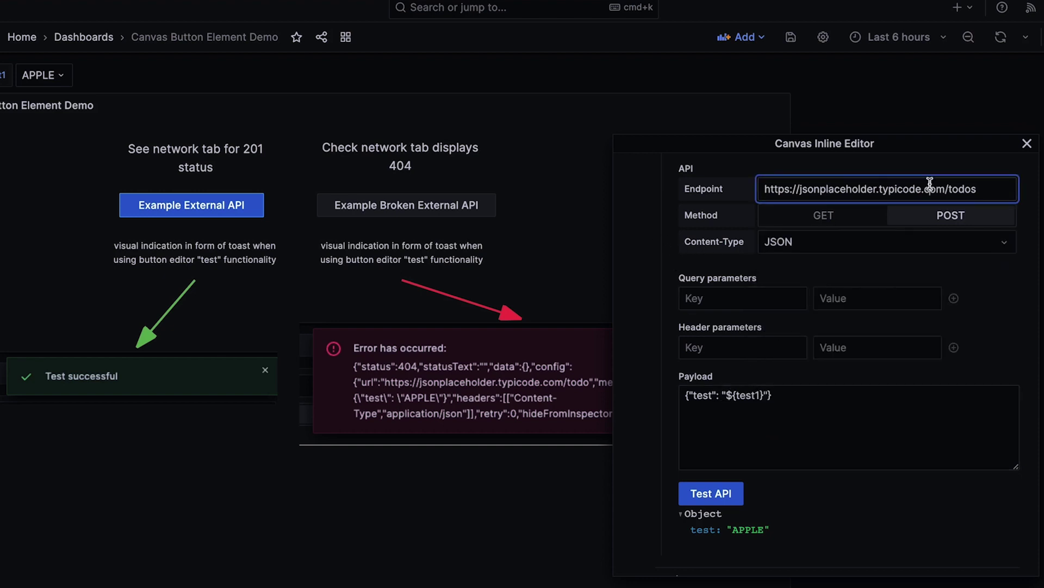
{"action": "left_click", "coordinate": [813, 218]}
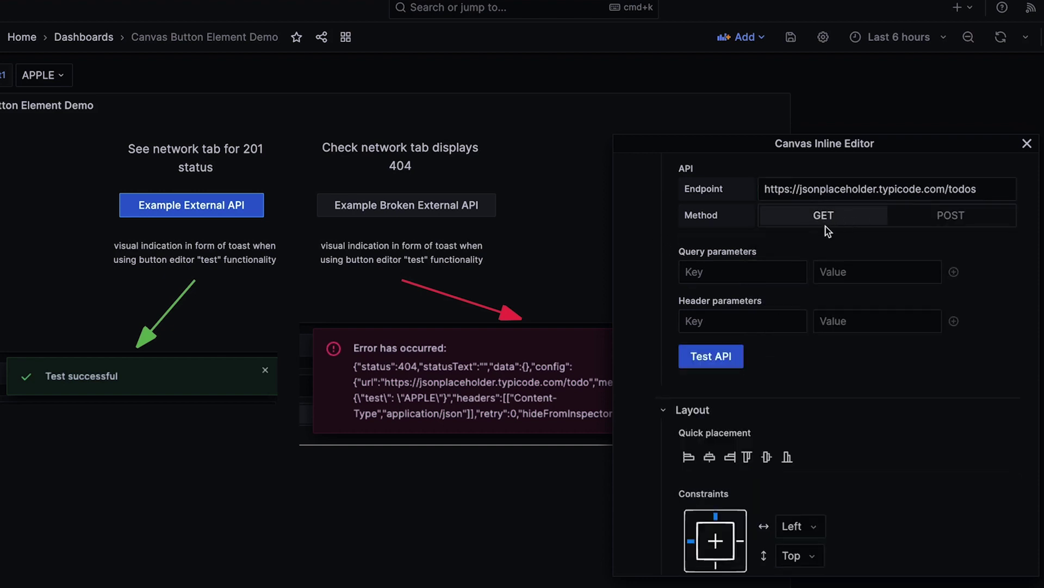
{"action": "left_click", "coordinate": [942, 220]}
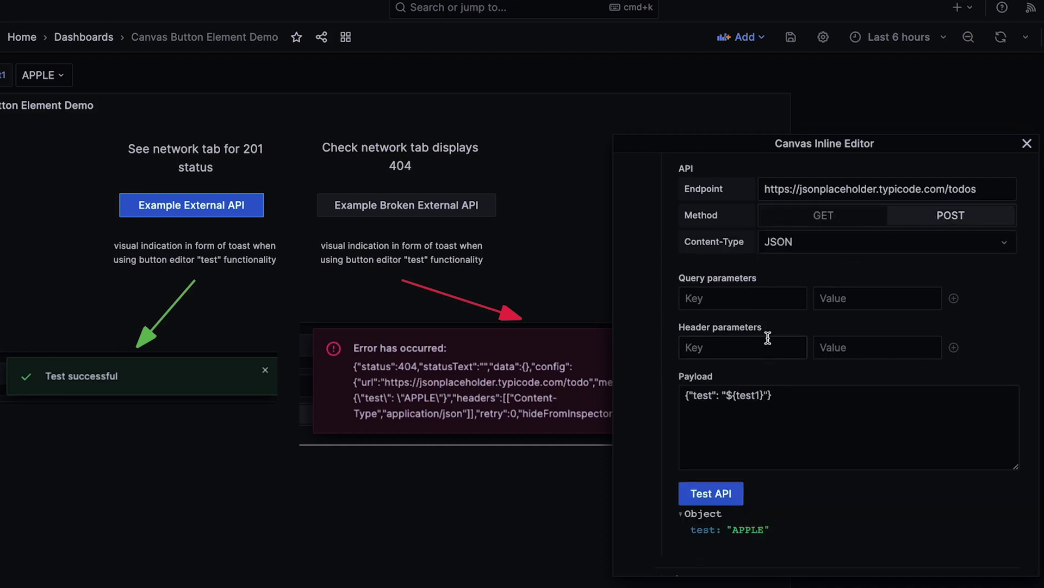
Step: Match the payload's ${test1} variable against the dashboard variable, confirming it resolves to APPLE
{"action": "double_click", "coordinate": [749, 396]}
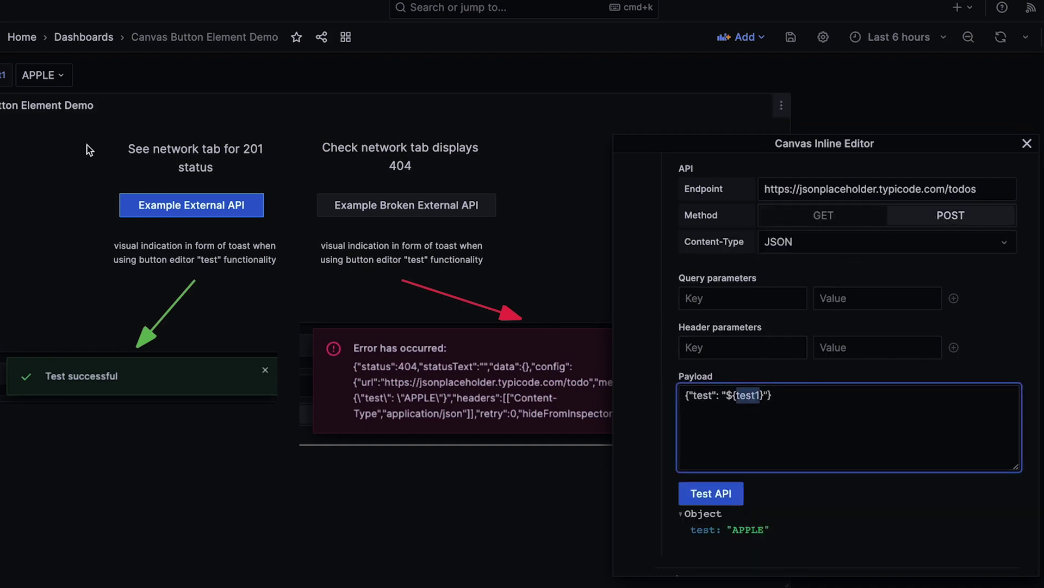
{"action": "left_click", "coordinate": [32, 75]}
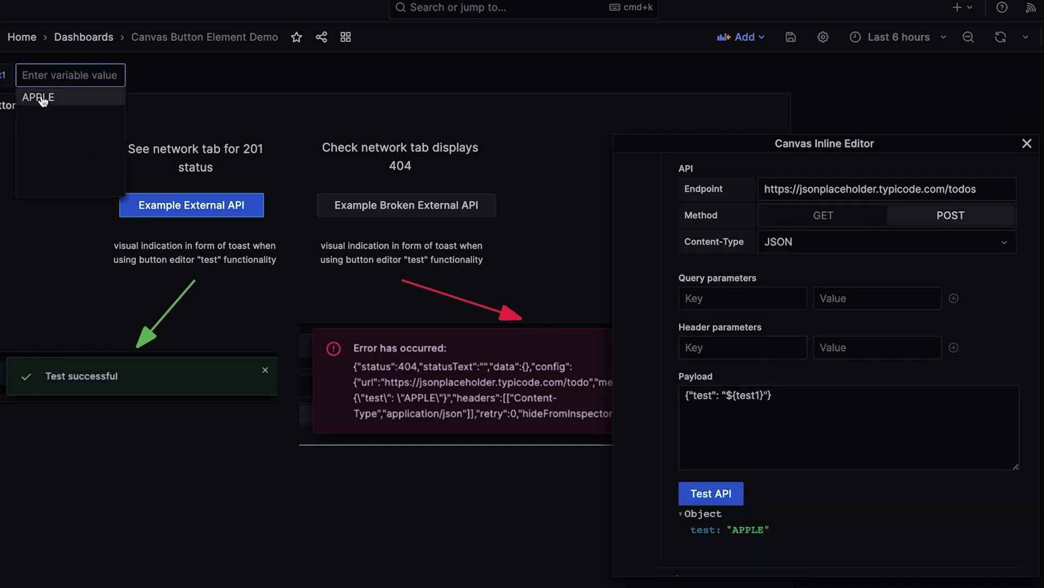
{"action": "double_click", "coordinate": [756, 530]}
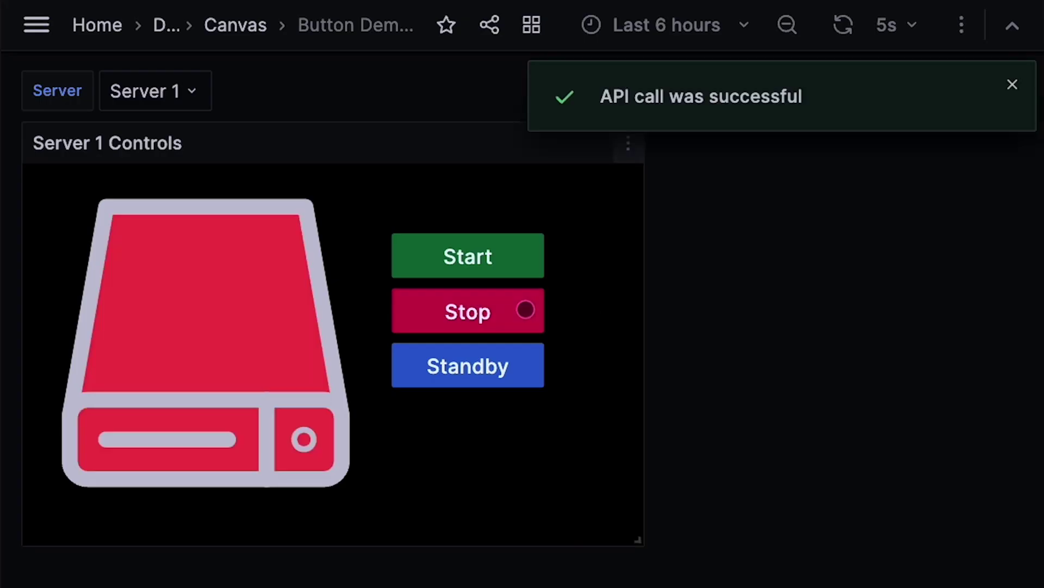
Step: Choose Server 3 in the Server variable and fire its Start API call from the canvas
{"action": "left_click", "coordinate": [196, 92]}
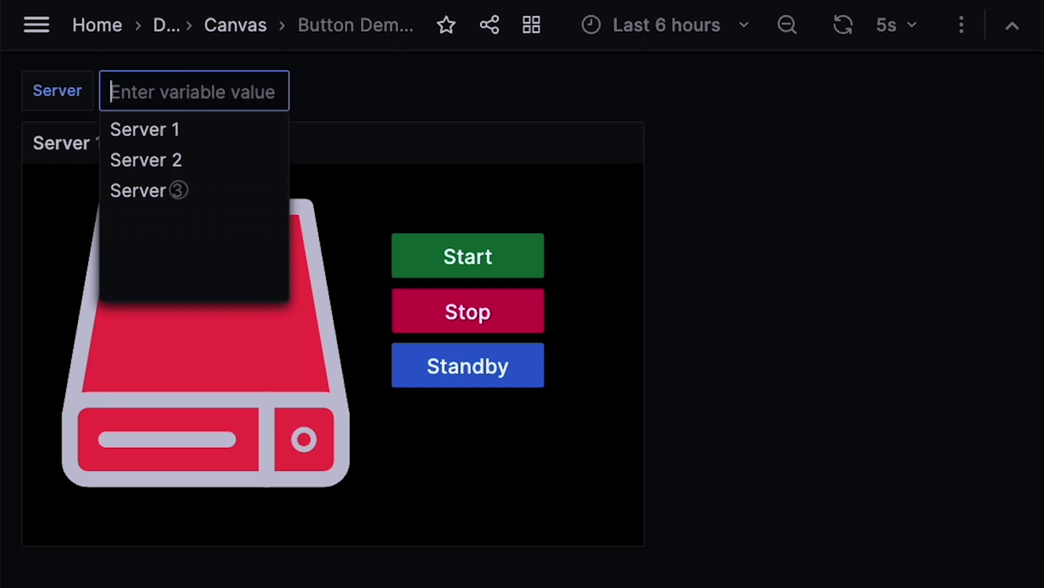
{"action": "left_click", "coordinate": [178, 189]}
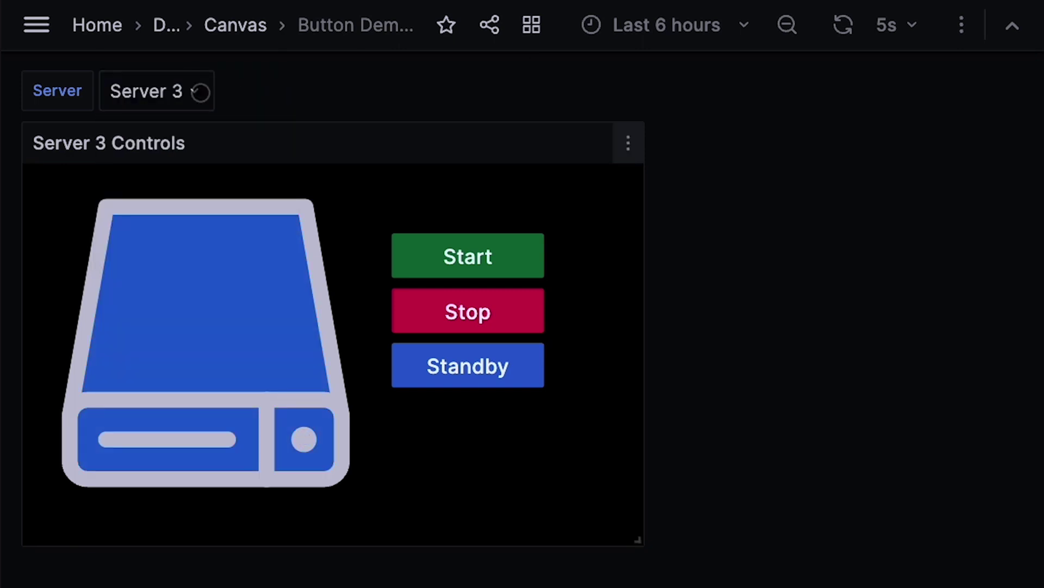
{"action": "left_click", "coordinate": [515, 265]}
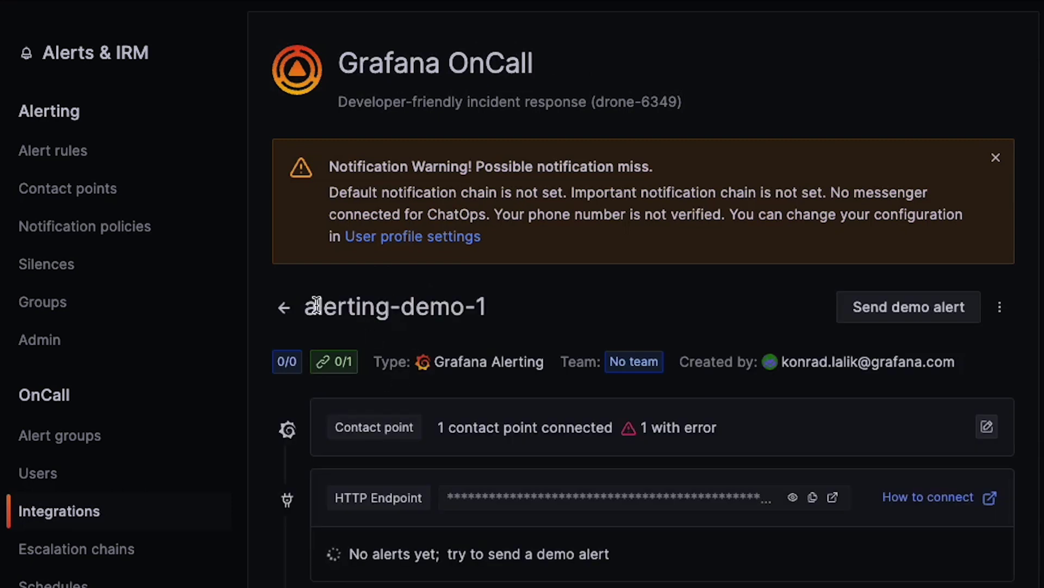
Step: Go back from the alerting-demo-1 integration and have AI generate the dashboard's description
{"action": "triple_click", "coordinate": [317, 304]}
{"action": "left_click", "coordinate": [289, 309]}
{"action": "left_click", "coordinate": [286, 310]}
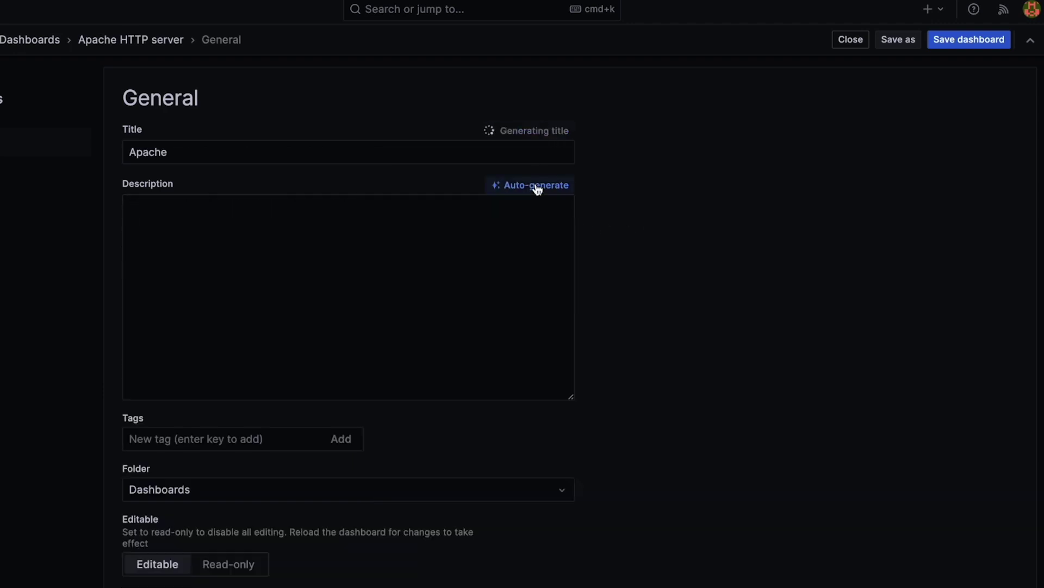
{"action": "left_click", "coordinate": [537, 185]}
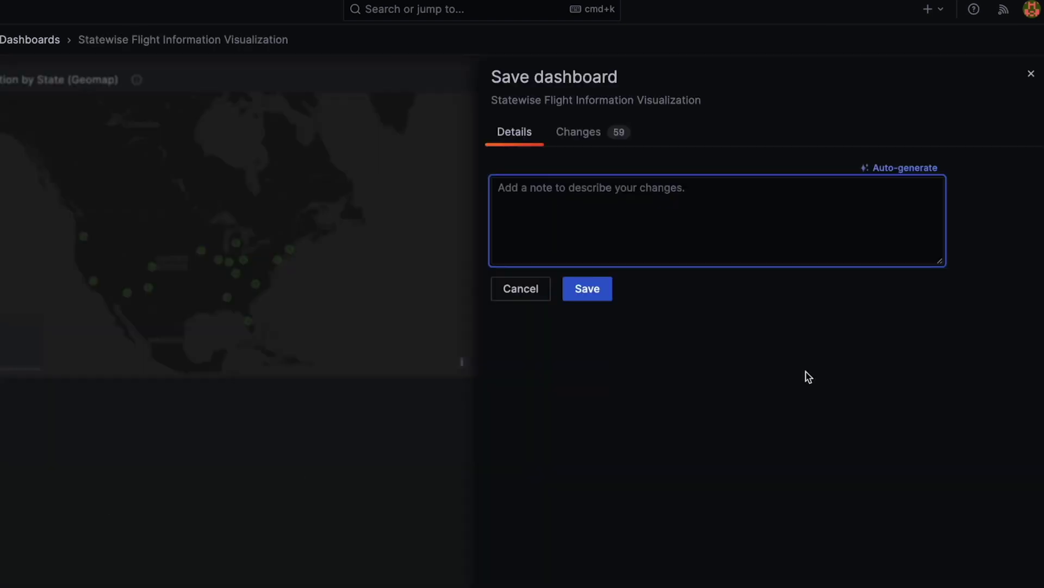
Step: Auto-generate the save note's change summary and stretch the note box to show it fully
{"action": "left_click", "coordinate": [912, 173]}
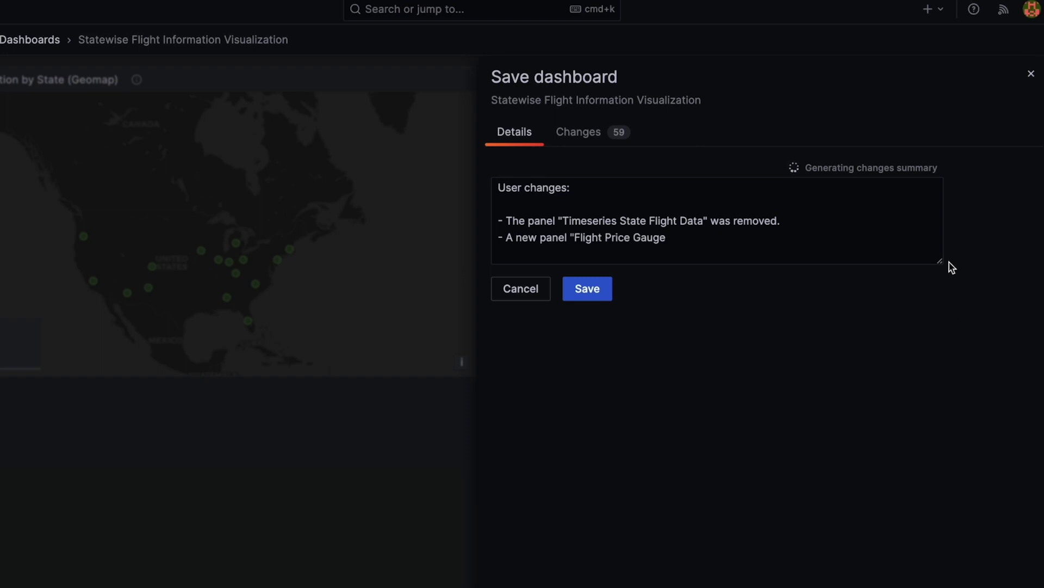
{"action": "left_click_drag", "start_coordinate": [940, 261], "coordinate": [946, 412]}
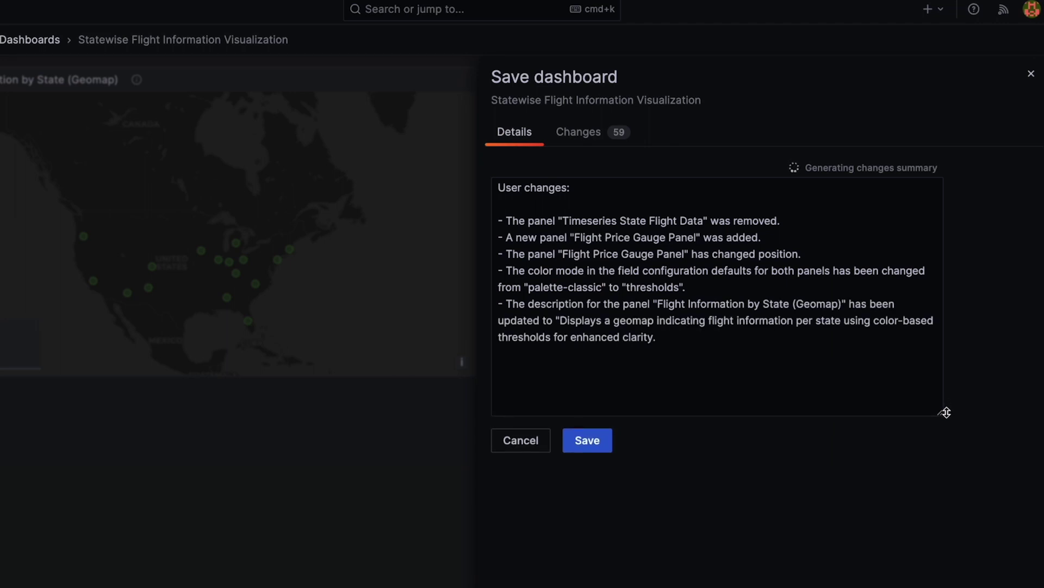